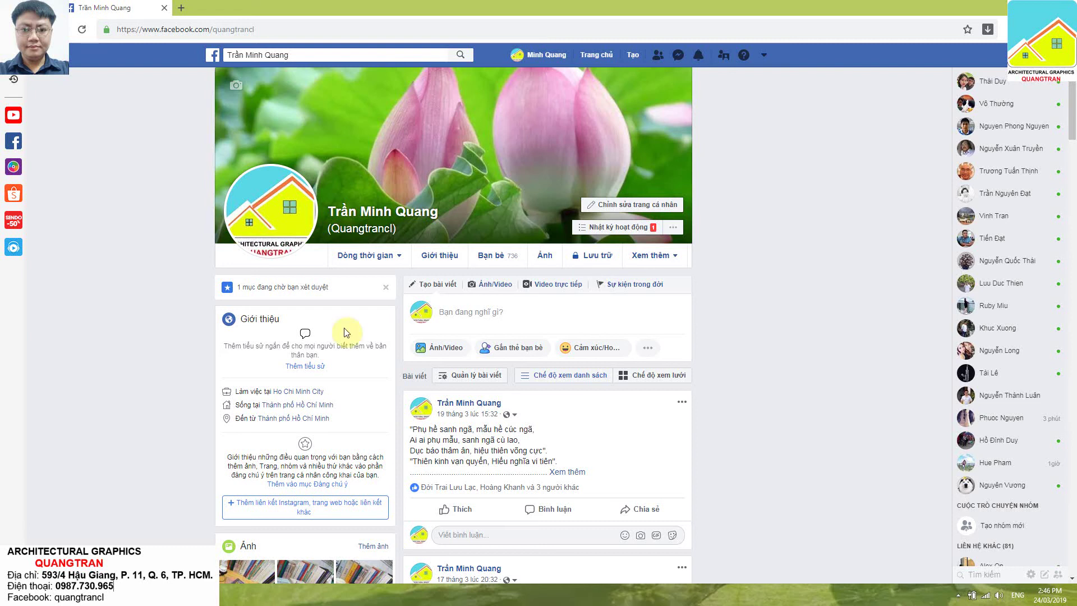
Switch from the Facebook profile to the Word document AUTOCAD BASIC 2019
{"action": "key", "text": "alt+Tab"}
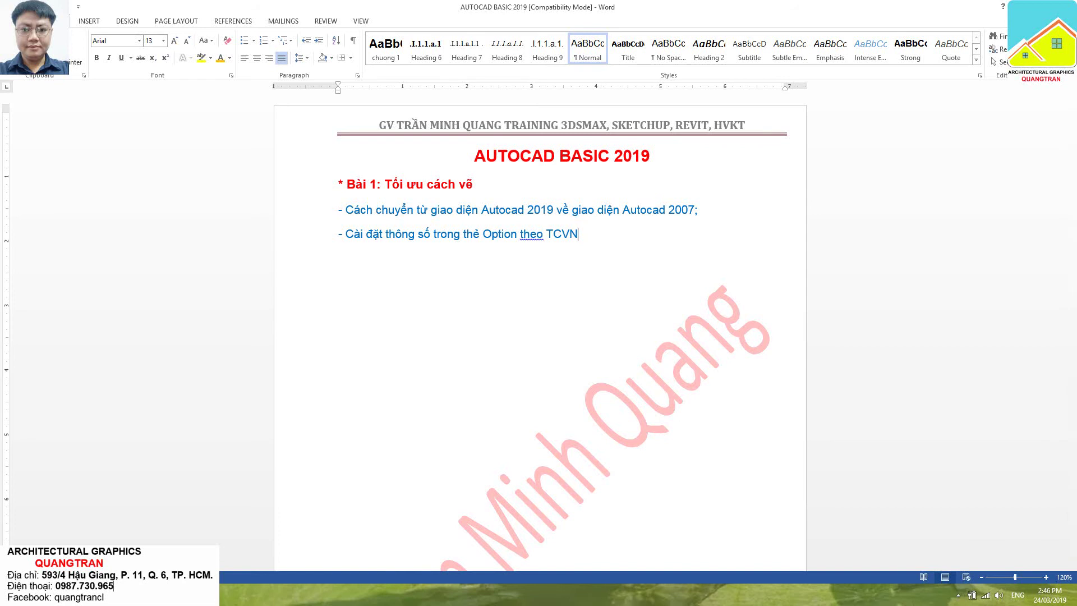
Switch from the Word outline to AutoCAD 2019 showing the blank Drawing1.dwg
{"action": "key", "text": "alt+Tab"}
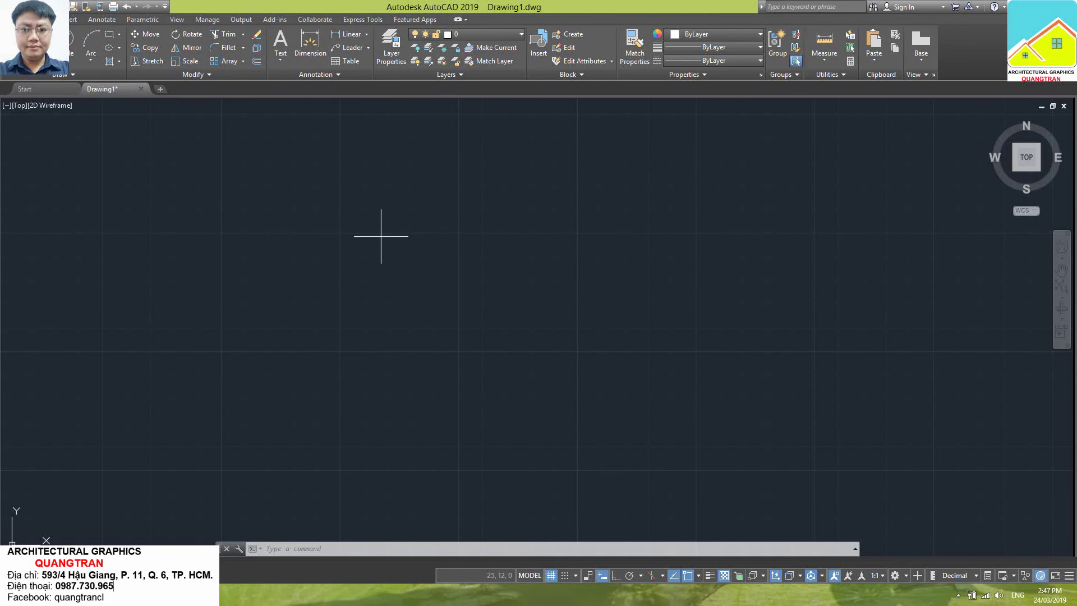
Set the MENUBAR variable to 1 to display the classic File/Edit/View menus
{"action": "type", "text": "MEN"}
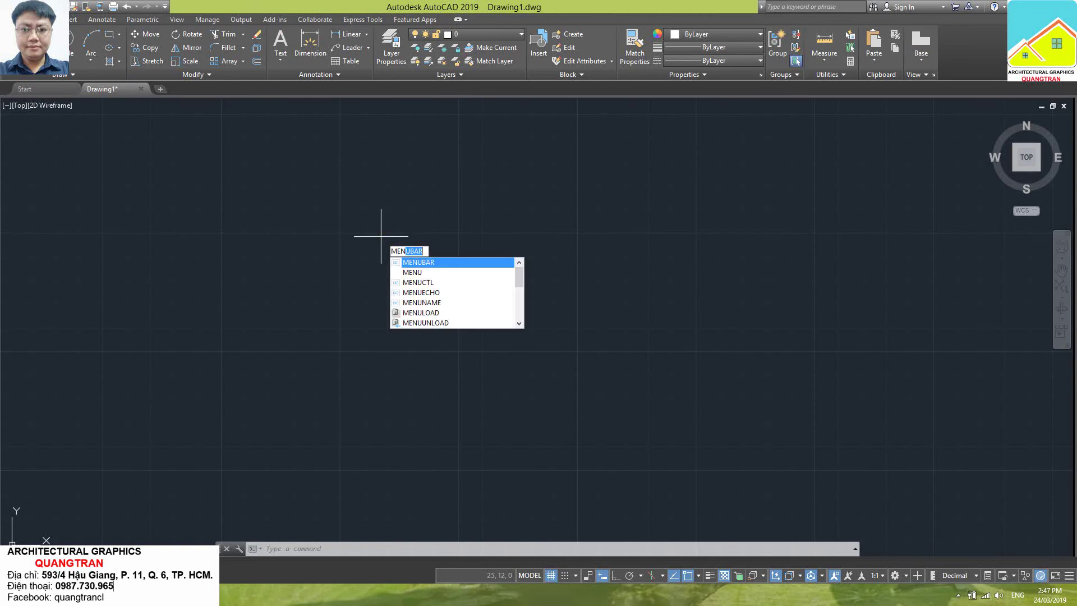
{"action": "type", "text": "UBAR"}
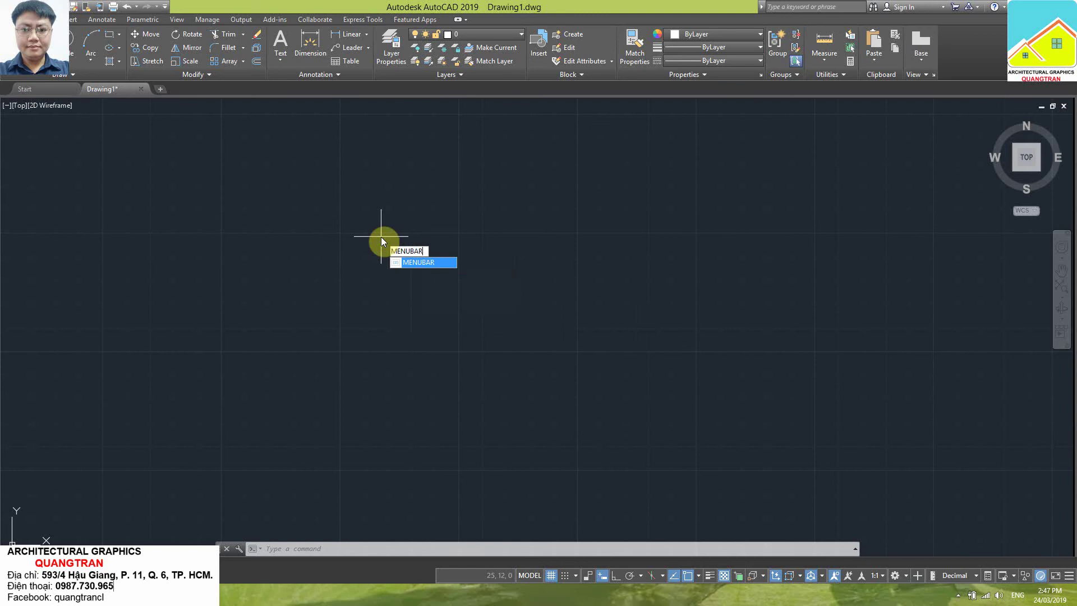
{"action": "key", "text": "Return"}
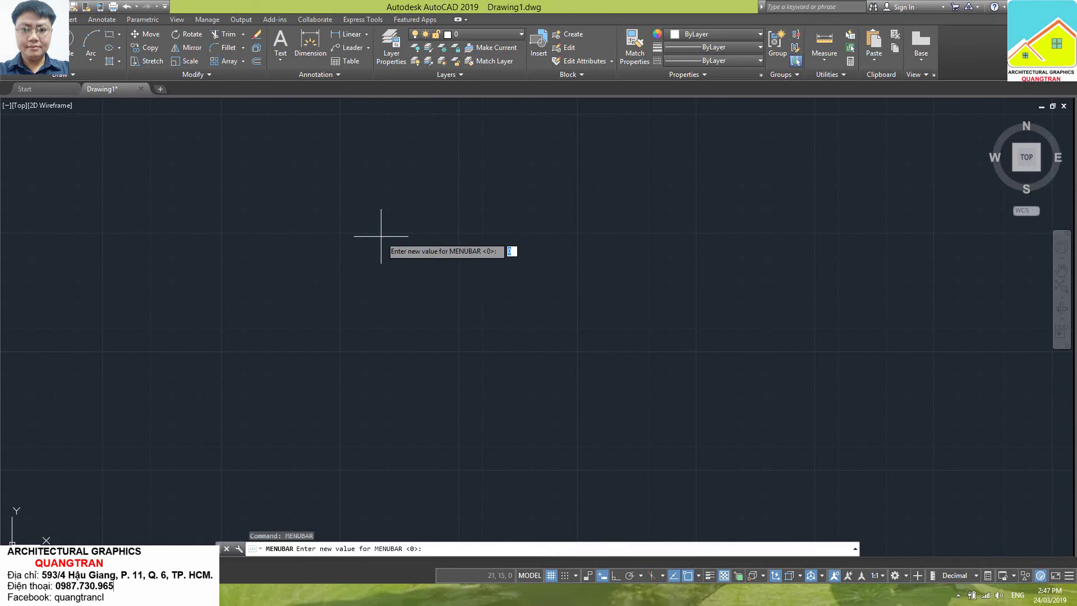
{"action": "type", "text": "1"}
{"action": "key", "text": "Return"}
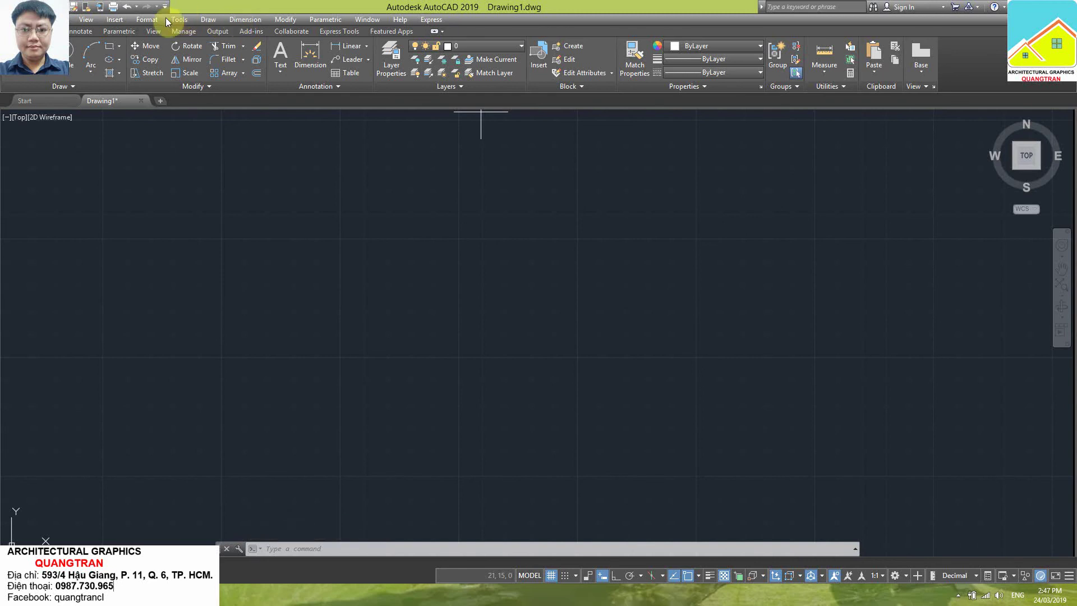
Show the classic AutoCAD Draw toolbar and close the ribbon with RIBBONCLOSE
{"action": "left_click", "coordinate": [184, 22]}
{"action": "mouse_move", "coordinate": [197, 58]}
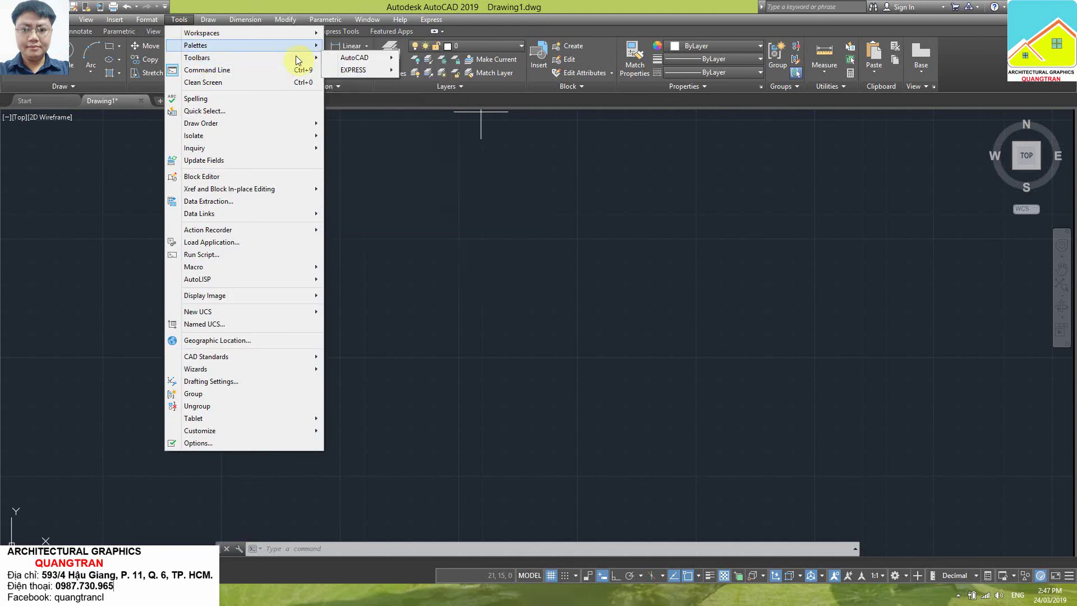
{"action": "mouse_move", "coordinate": [357, 57]}
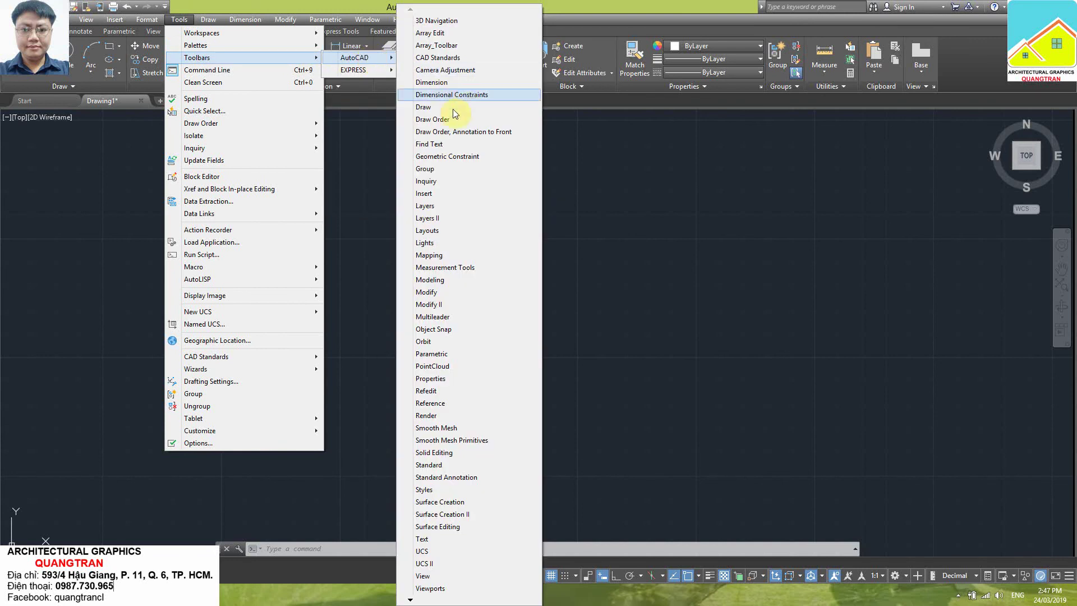
{"action": "left_click", "coordinate": [421, 110]}
{"action": "type", "text": "R"}
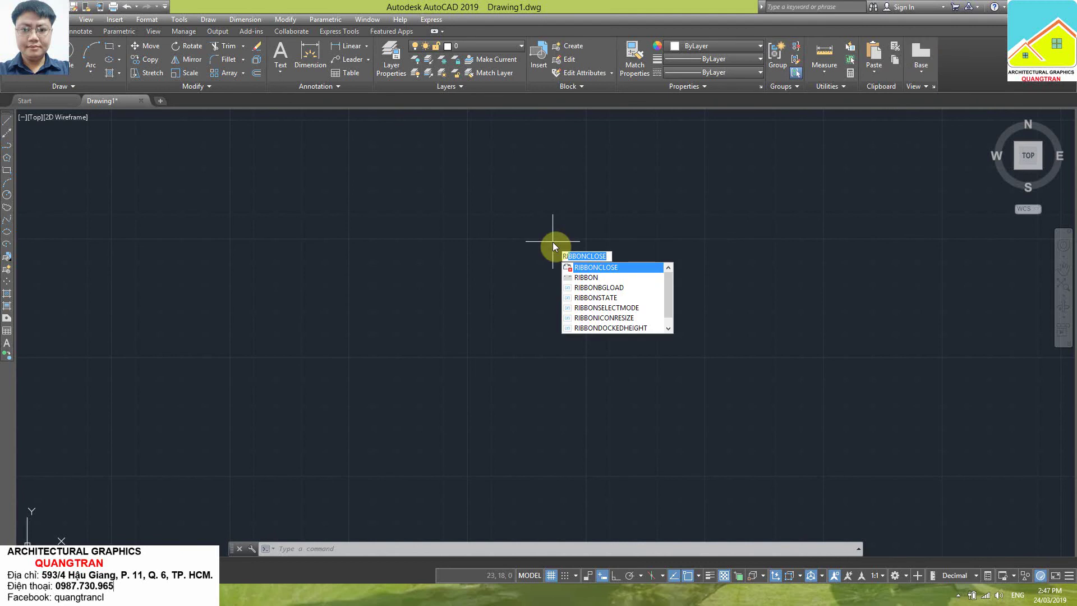
{"action": "left_click", "coordinate": [605, 272]}
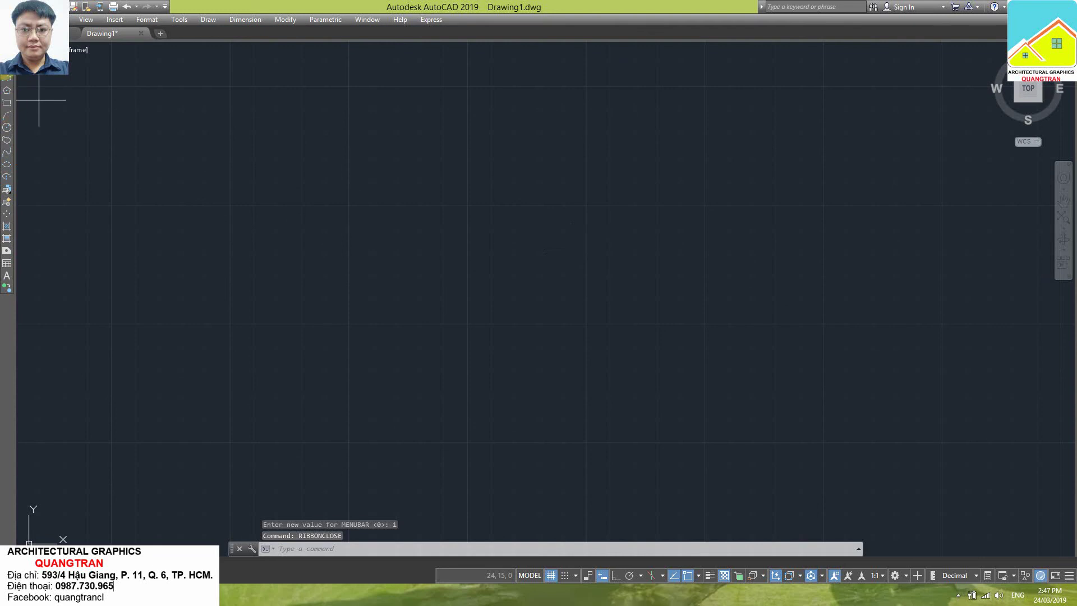
Add the Layers, Dimension, Modify and Standard toolbars, docking Dimension in the top row
{"action": "right_click", "coordinate": [9, 77]}
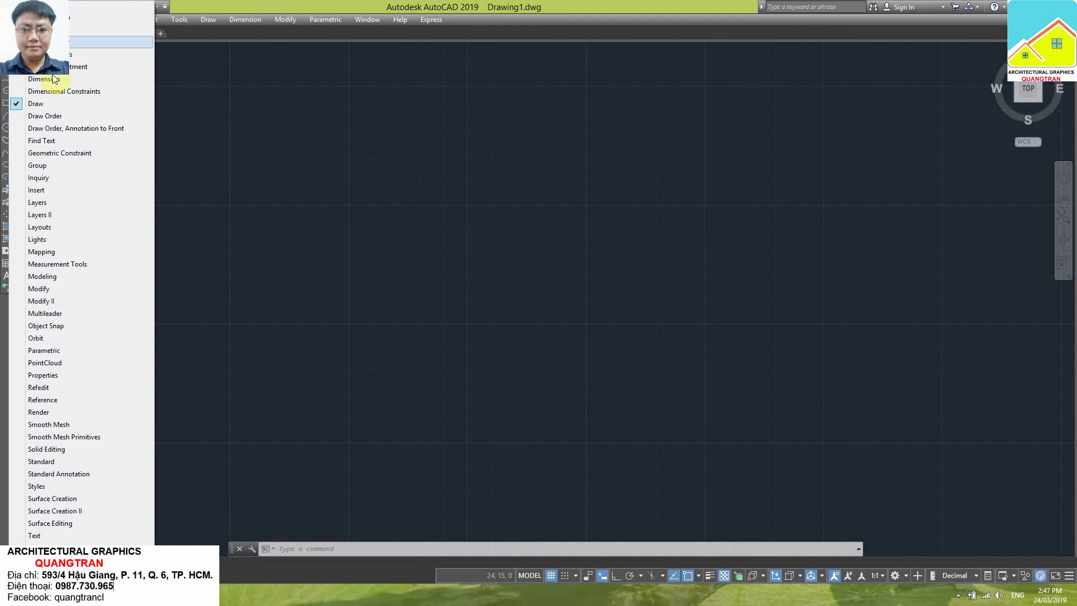
{"action": "left_click", "coordinate": [36, 203]}
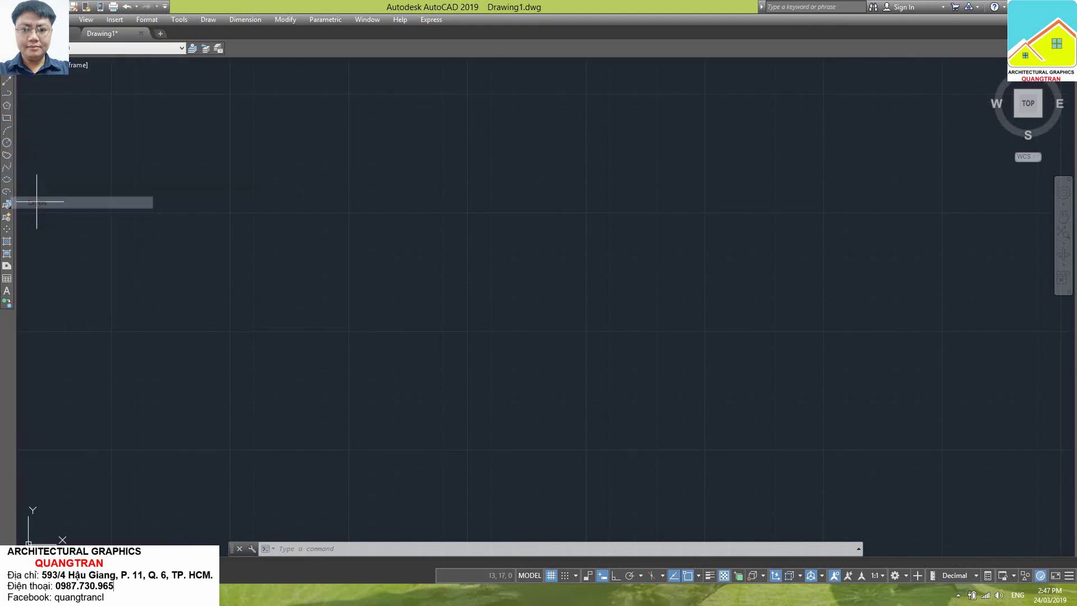
{"action": "right_click", "coordinate": [11, 115]}
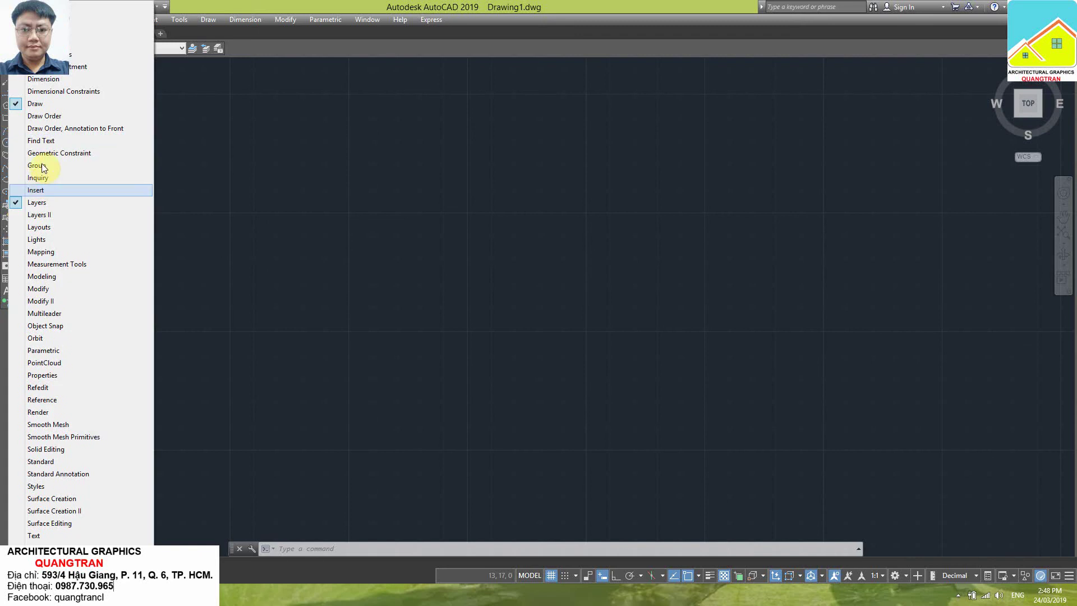
{"action": "left_click", "coordinate": [50, 79]}
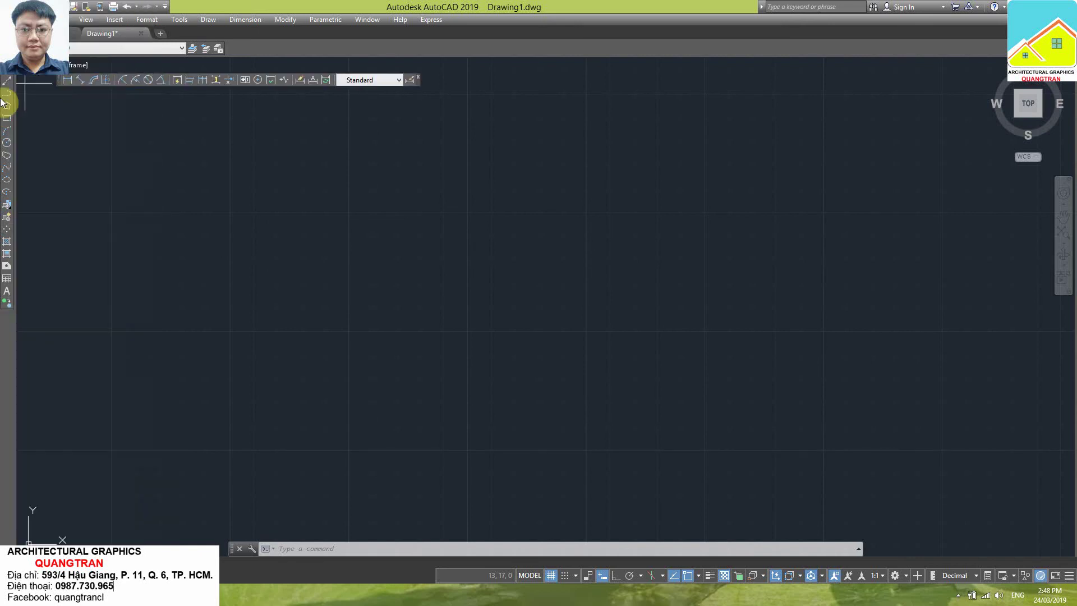
{"action": "mouse_move", "coordinate": [139, 76]}
{"action": "left_mouse_down"}
{"action": "mouse_move", "coordinate": [402, 52]}
{"action": "mouse_move", "coordinate": [387, 49]}
{"action": "left_mouse_up"}
{"action": "right_click", "coordinate": [368, 48]}
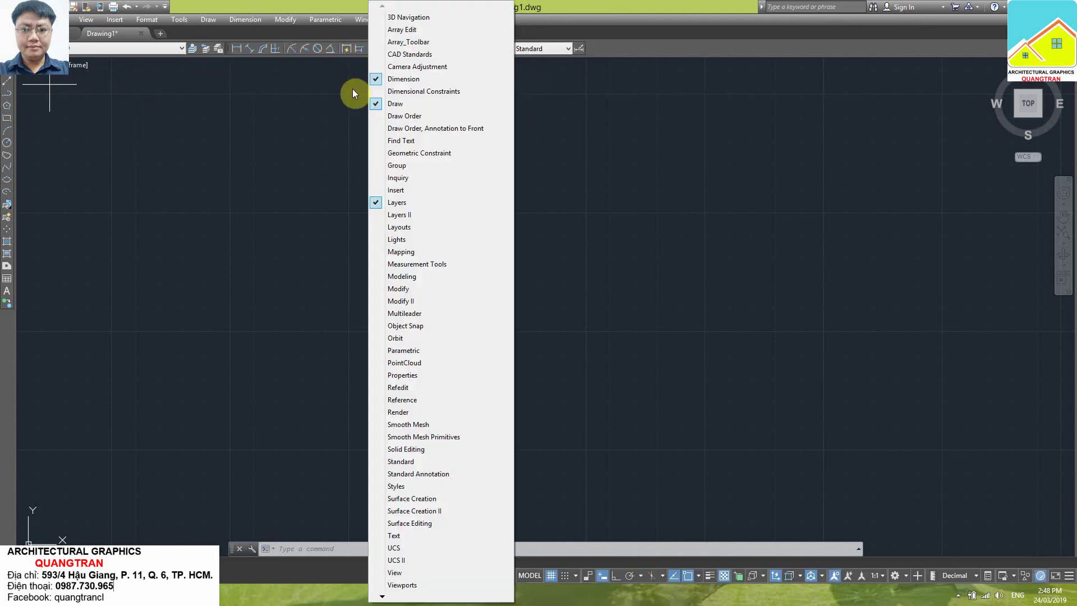
{"action": "left_click", "coordinate": [387, 289]}
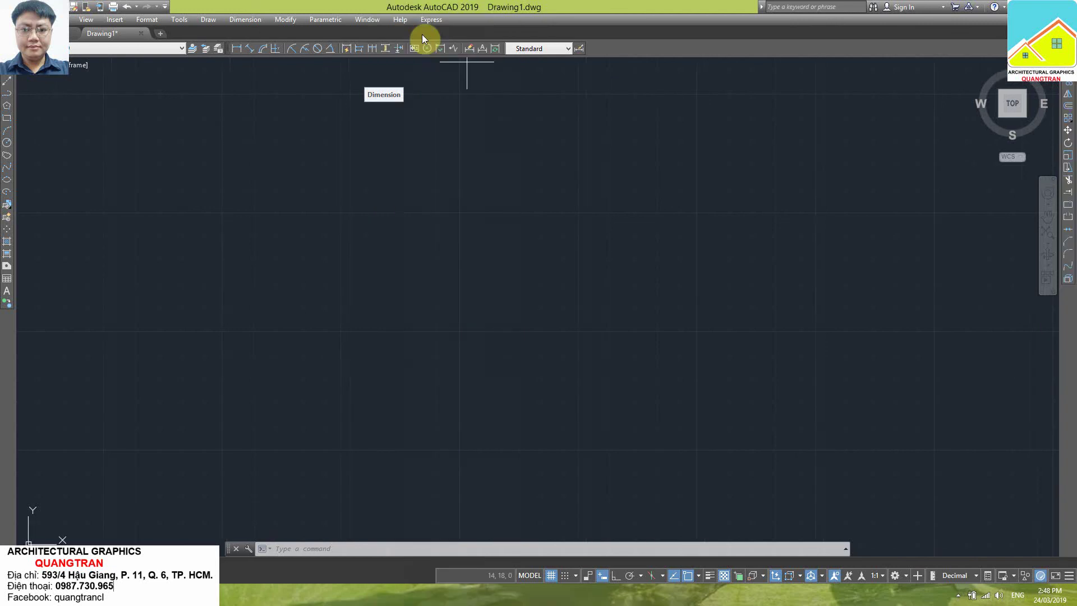
{"action": "right_click", "coordinate": [426, 49]}
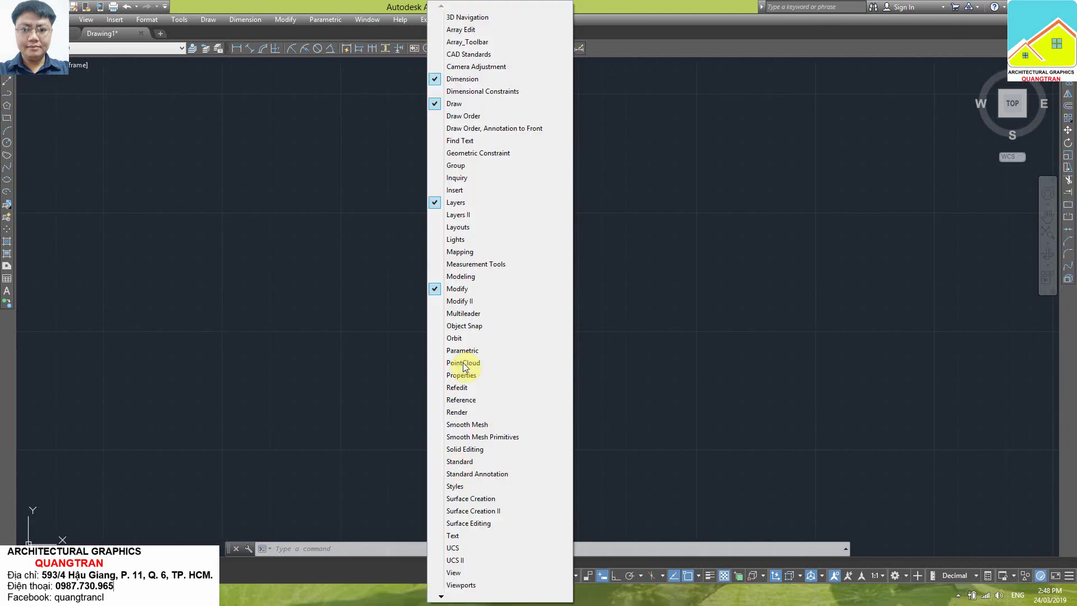
{"action": "left_click", "coordinate": [450, 462]}
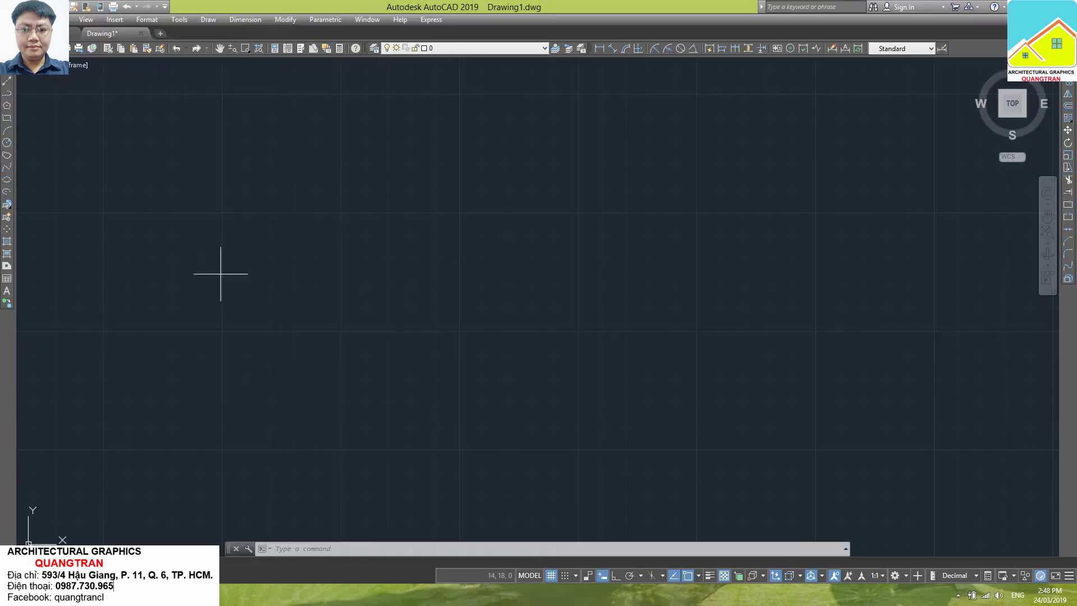
In Options Display settings, set crosshair size to 100 and Xref fade to 90
{"action": "left_click", "coordinate": [179, 20]}
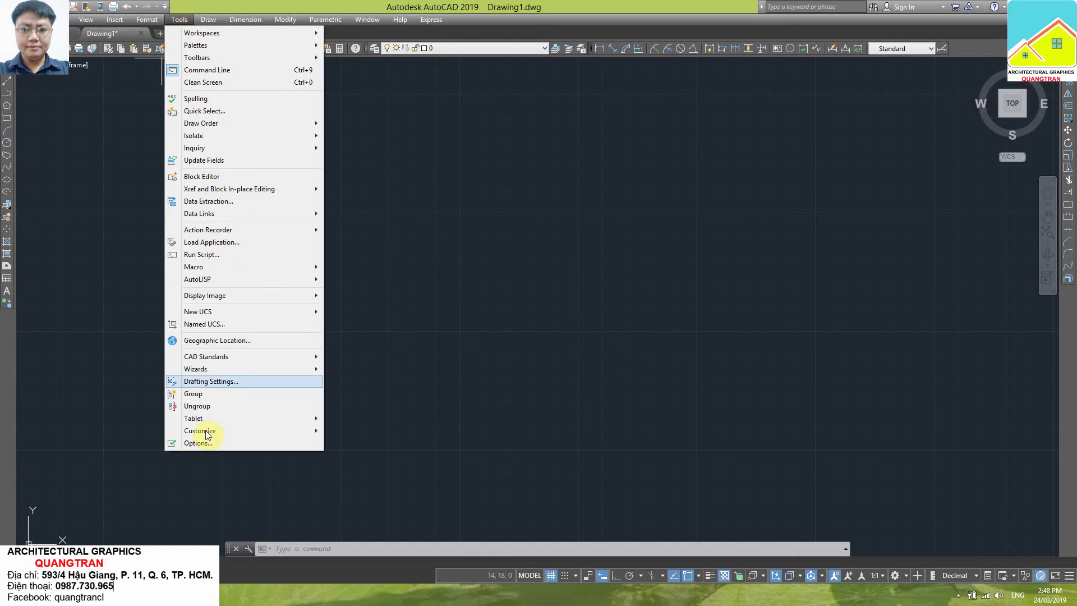
{"action": "left_click", "coordinate": [197, 443]}
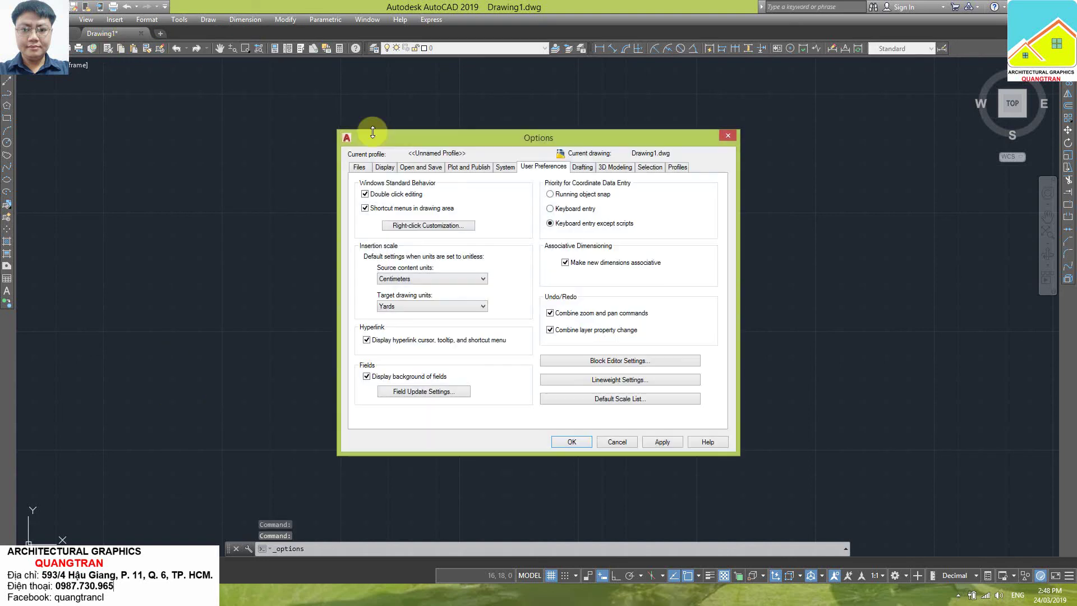
{"action": "left_click", "coordinate": [385, 168]}
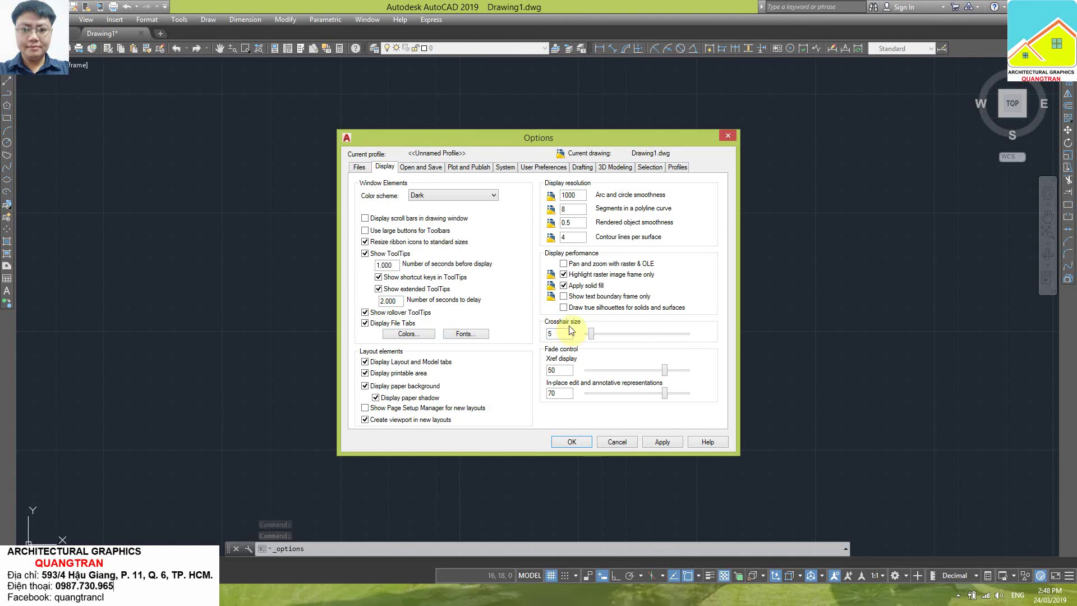
{"action": "left_click_drag", "start_coordinate": [593, 333], "coordinate": [685, 335]}
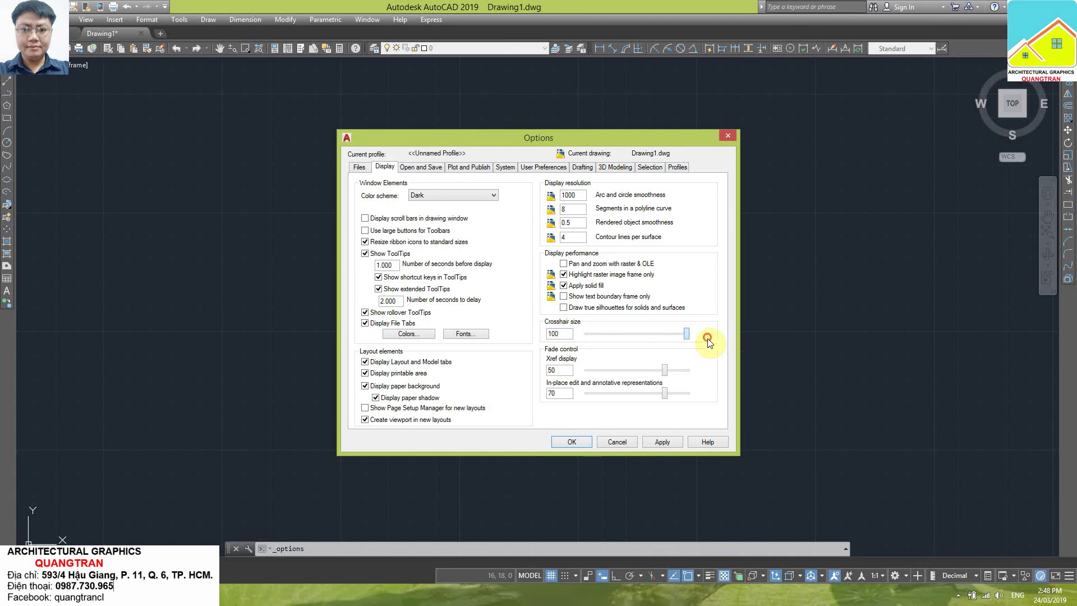
{"action": "left_click_drag", "start_coordinate": [666, 373], "coordinate": [692, 371]}
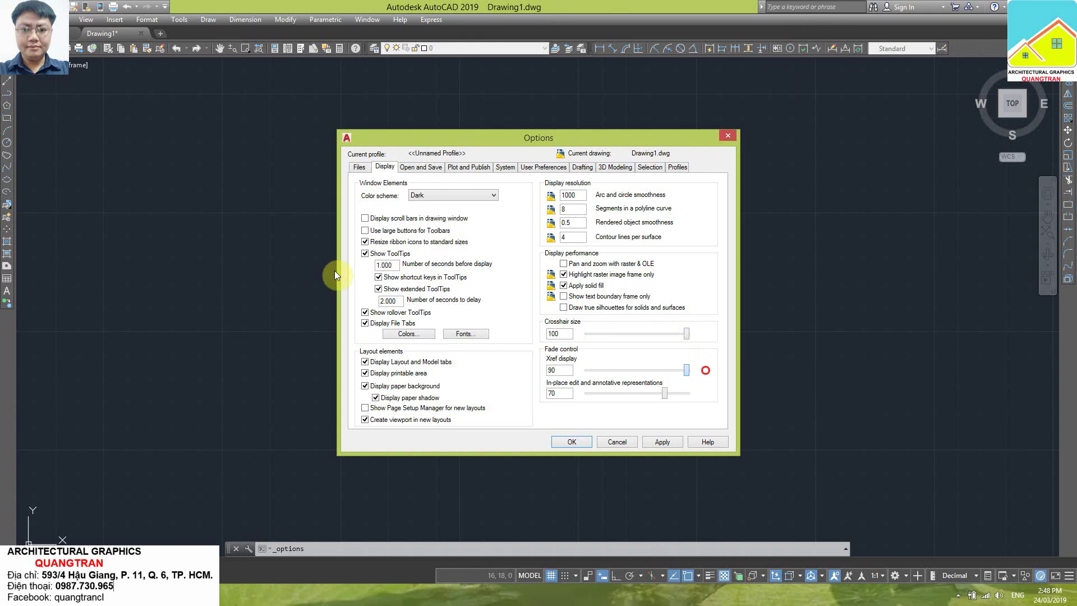
Set the 2D model space uniform background colour to Black and apply it
{"action": "left_click", "coordinate": [426, 335]}
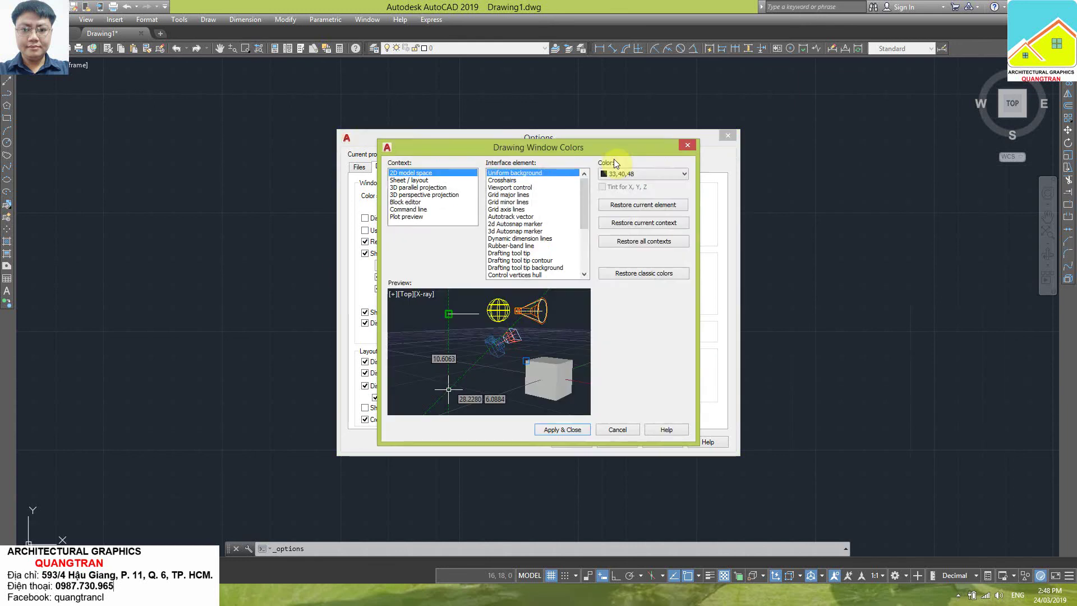
{"action": "left_click_drag", "start_coordinate": [404, 162], "coordinate": [95, 178]}
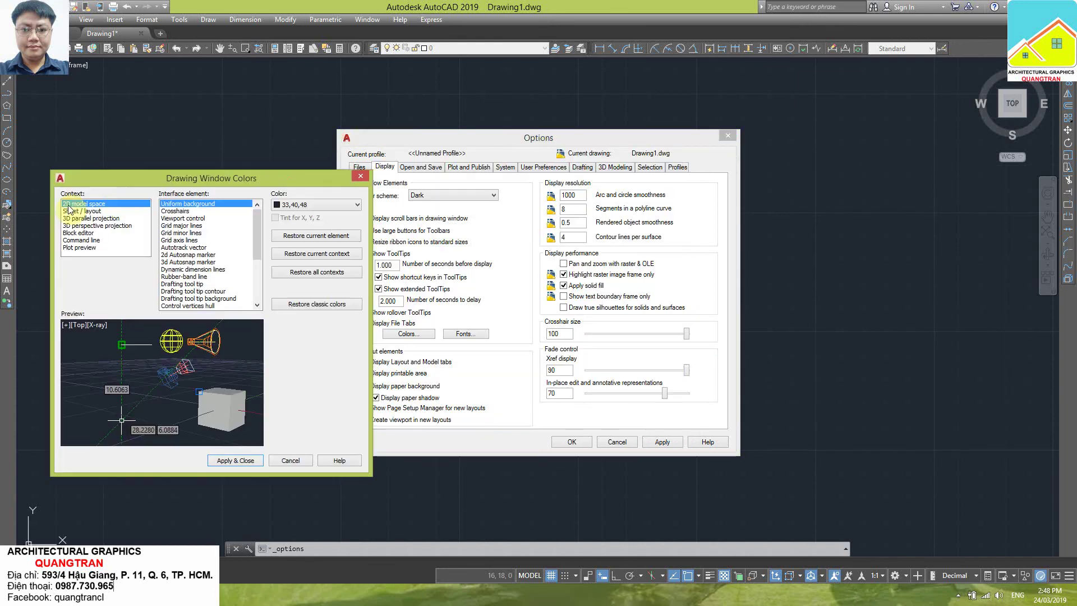
{"action": "left_click", "coordinate": [287, 205]}
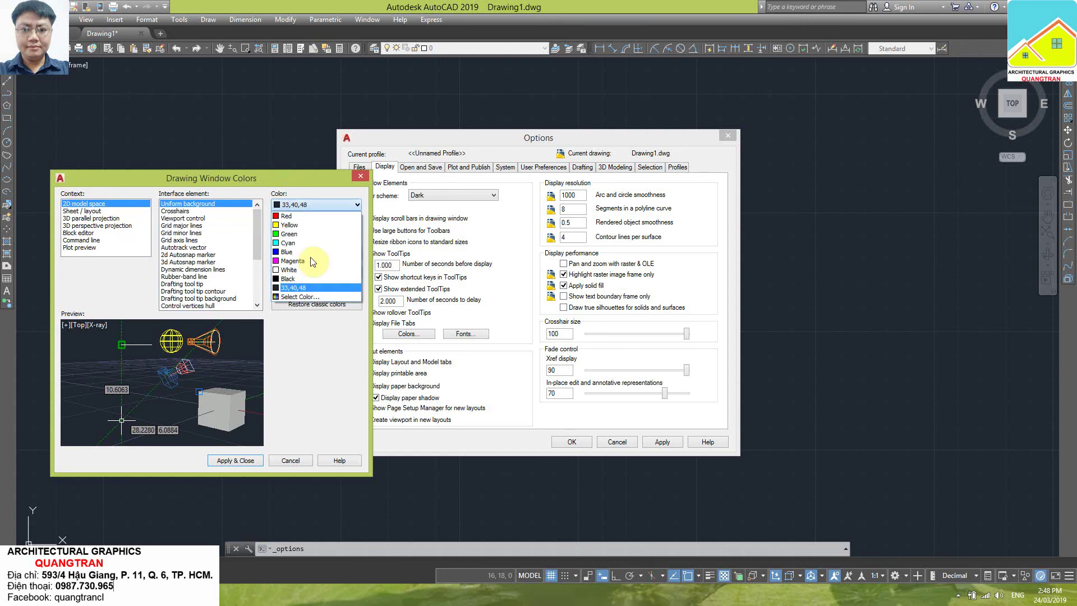
{"action": "left_click", "coordinate": [291, 279]}
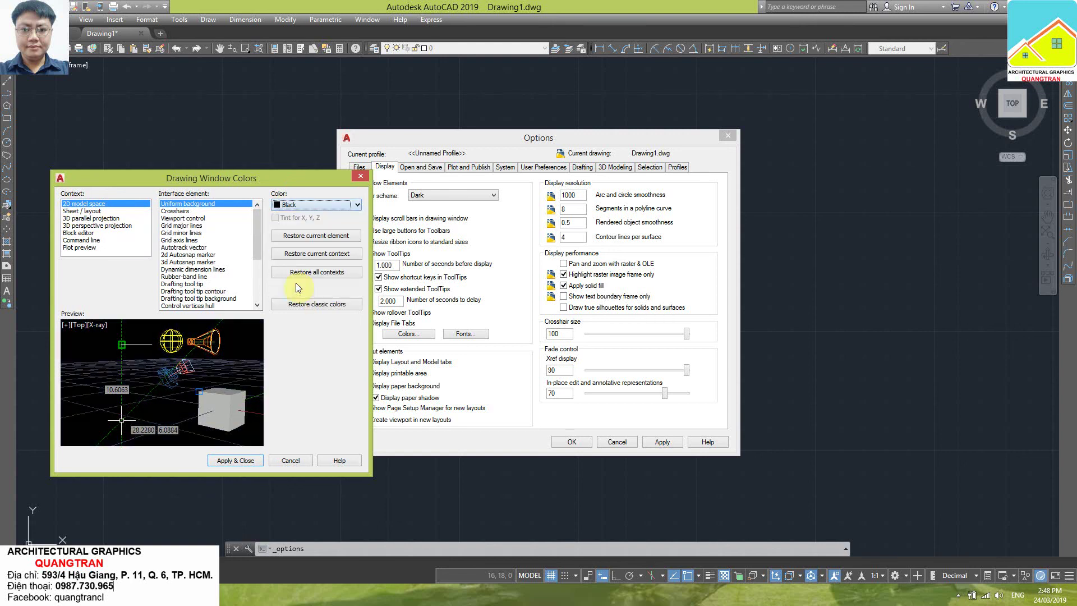
{"action": "left_click", "coordinate": [237, 461]}
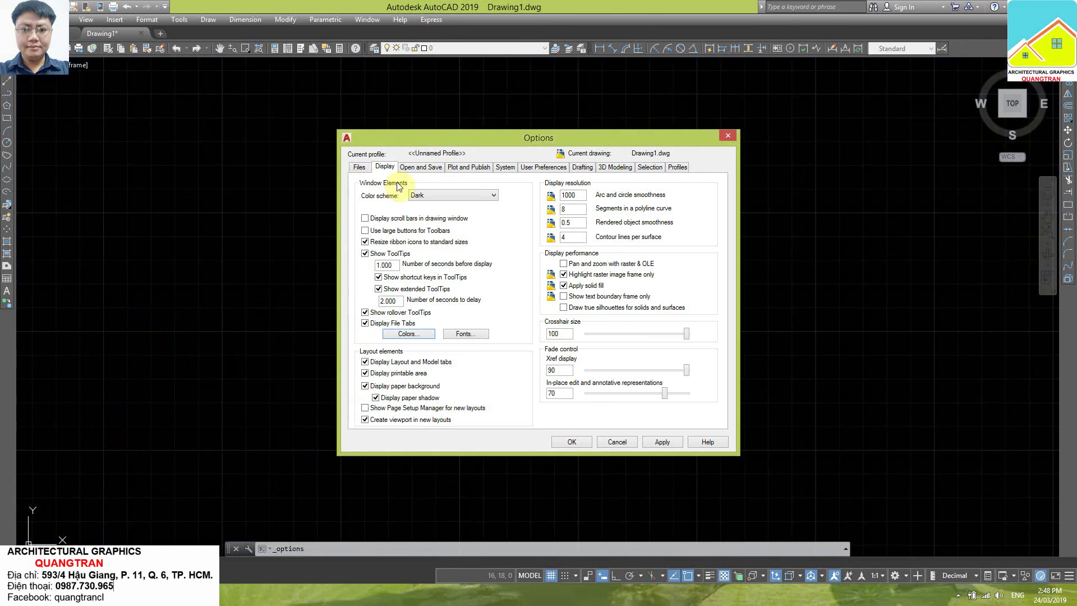
Choose AutoCAD 2007/LT2007 Drawing (*.dwg) as the default Save as format
{"action": "left_click", "coordinate": [415, 167]}
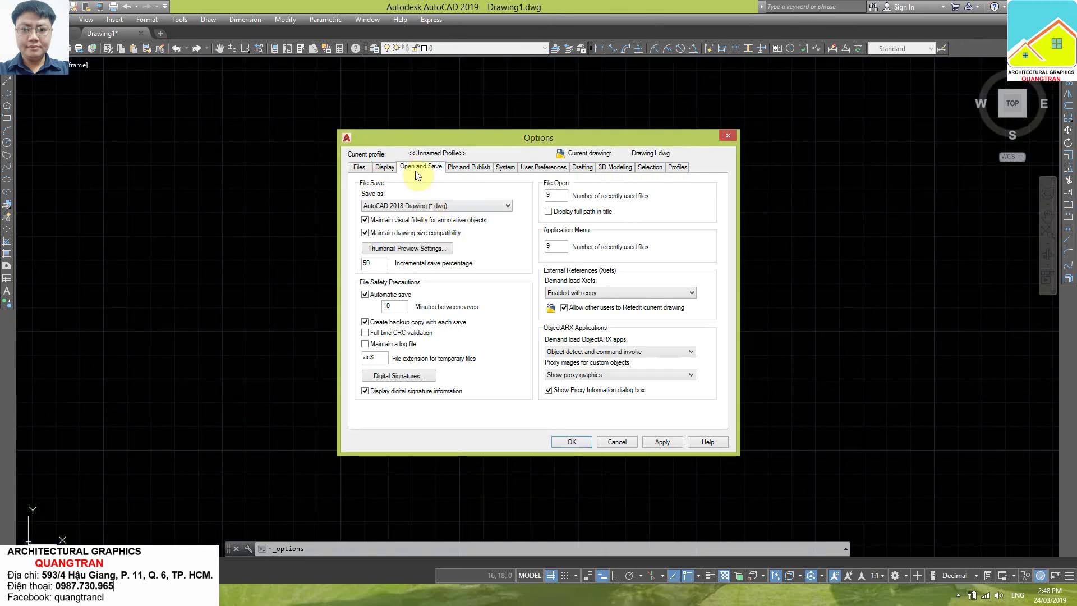
{"action": "left_click", "coordinate": [426, 206]}
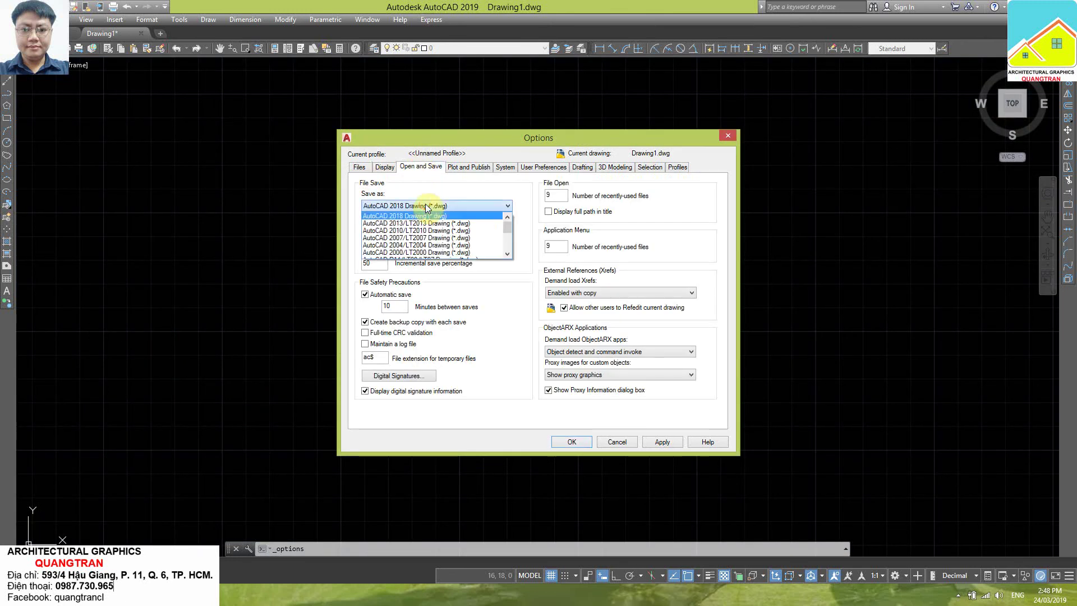
{"action": "left_click", "coordinate": [407, 239]}
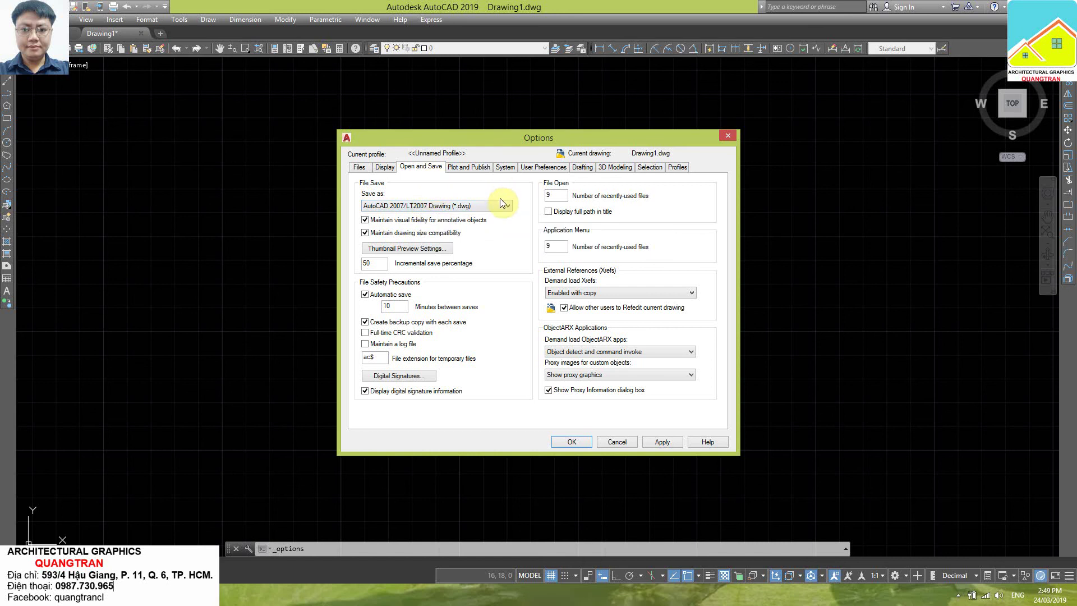
Set both source content and target drawing insertion units to Millimeters
{"action": "left_click", "coordinate": [536, 170]}
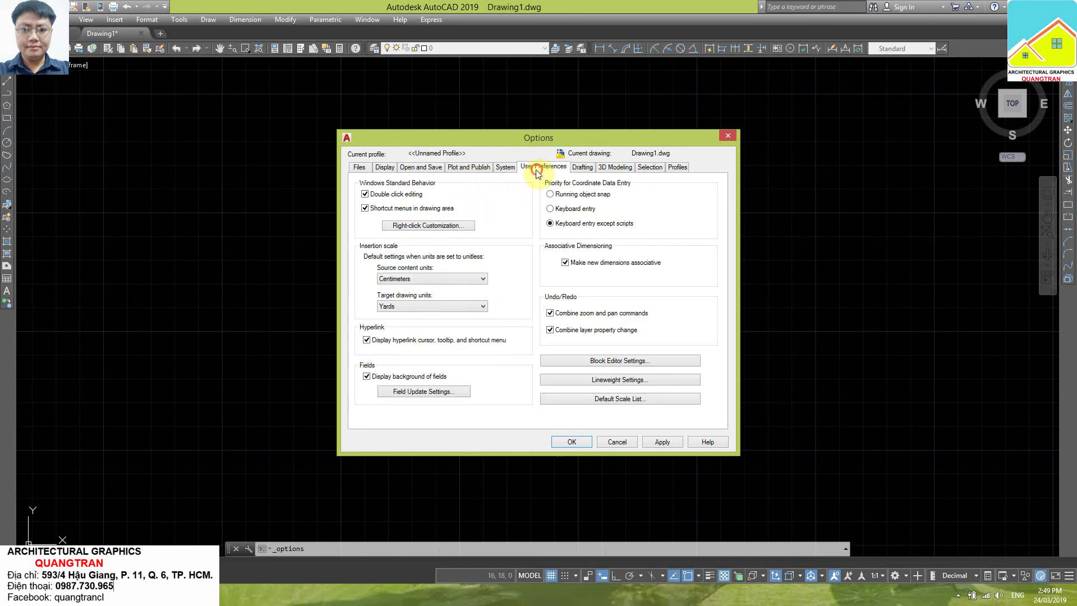
{"action": "left_click", "coordinate": [409, 279]}
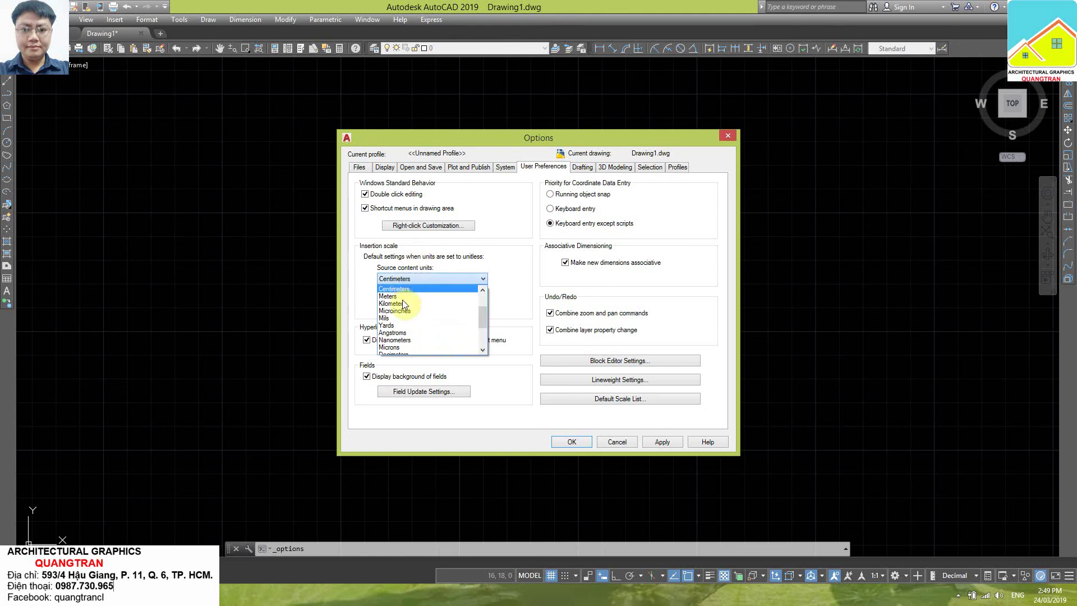
{"action": "scroll", "coordinate": [404, 306], "scroll_direction": "up", "scroll_amount": 2}
{"action": "left_click", "coordinate": [397, 317]}
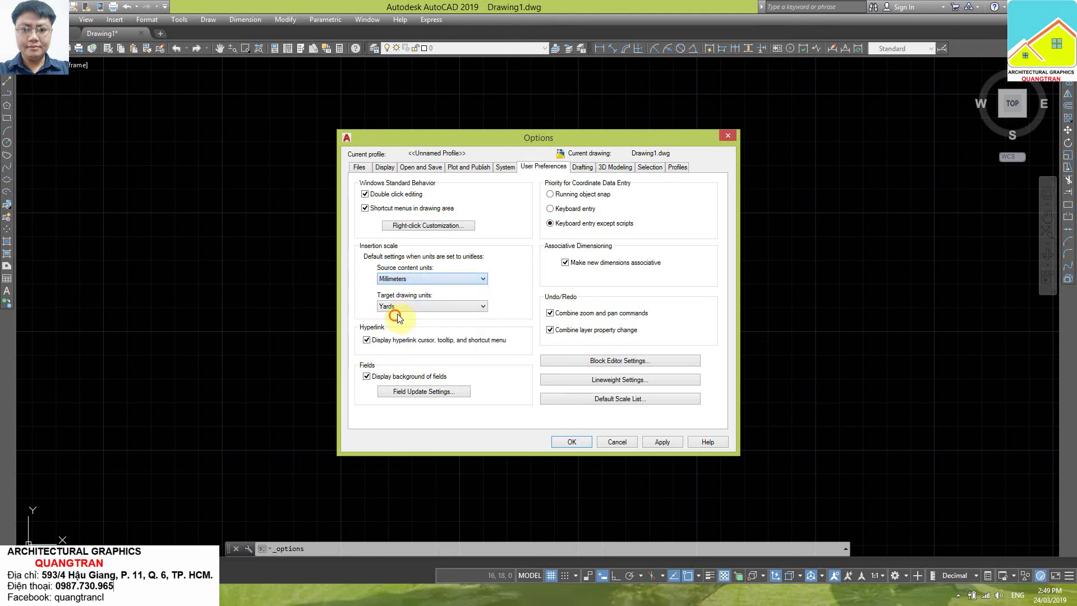
{"action": "left_click", "coordinate": [401, 309]}
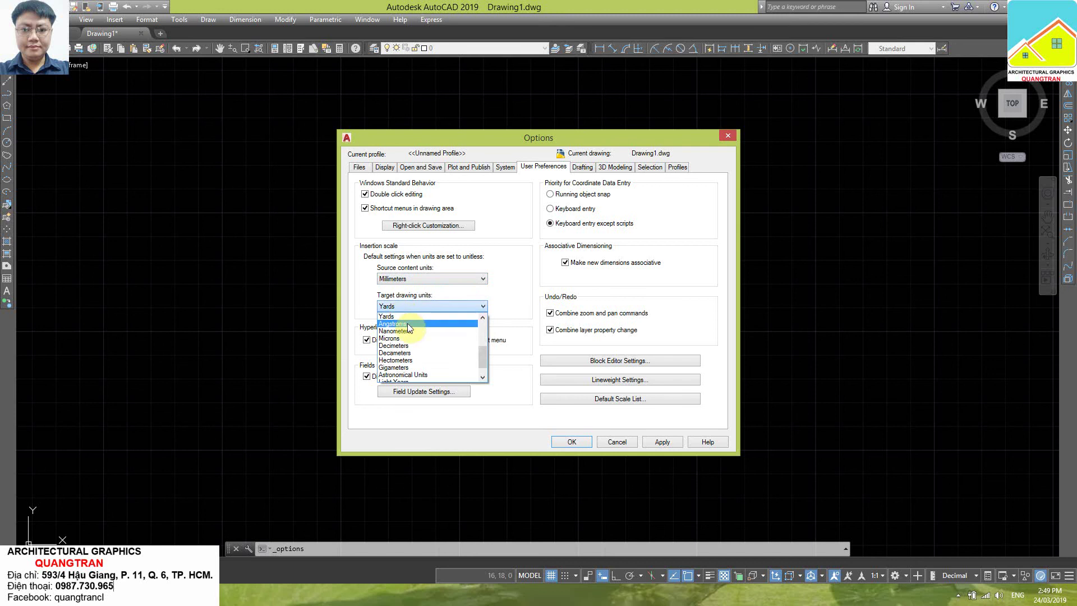
{"action": "scroll", "coordinate": [409, 328], "scroll_direction": "up", "scroll_amount": 3}
{"action": "left_click", "coordinate": [406, 335]}
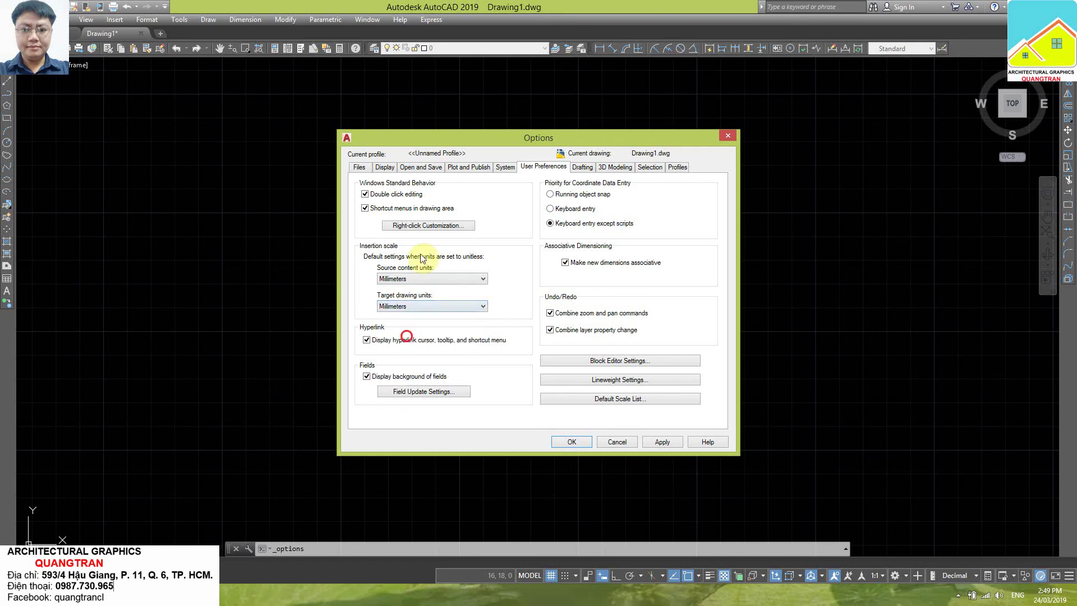
Enable time-sensitive right-click and make edit-mode right-click repeat the last command
{"action": "left_click", "coordinate": [411, 224]}
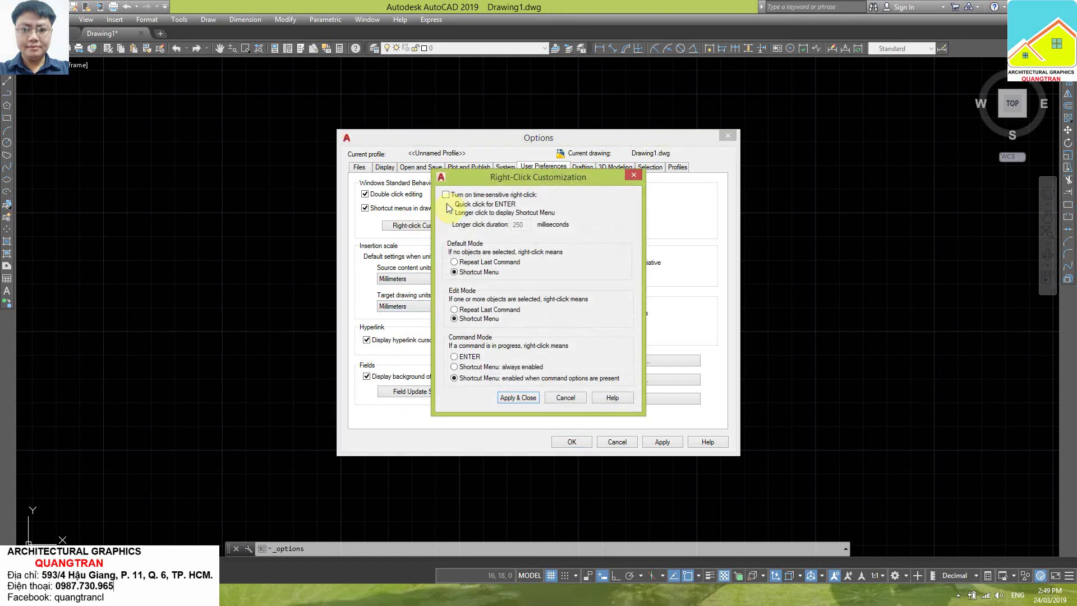
{"action": "left_click", "coordinate": [468, 197]}
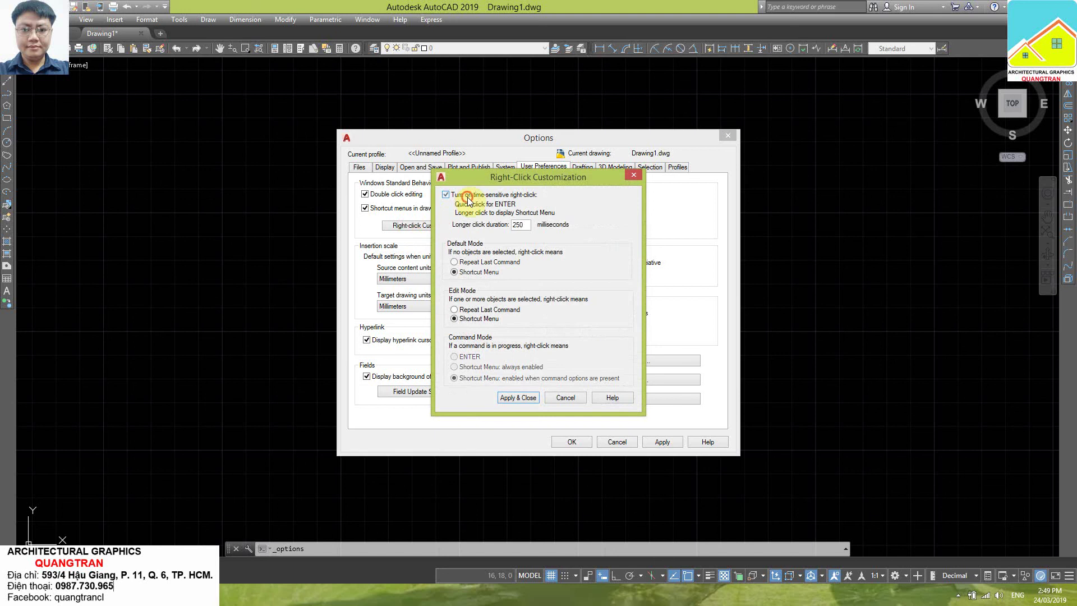
{"action": "left_click", "coordinate": [473, 311]}
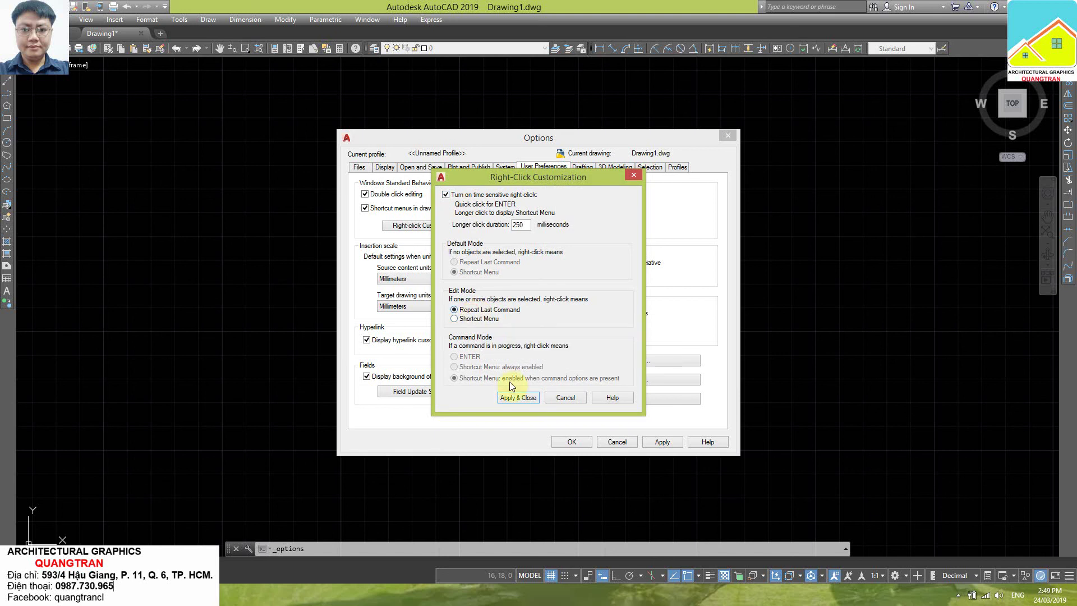
{"action": "left_click", "coordinate": [513, 398]}
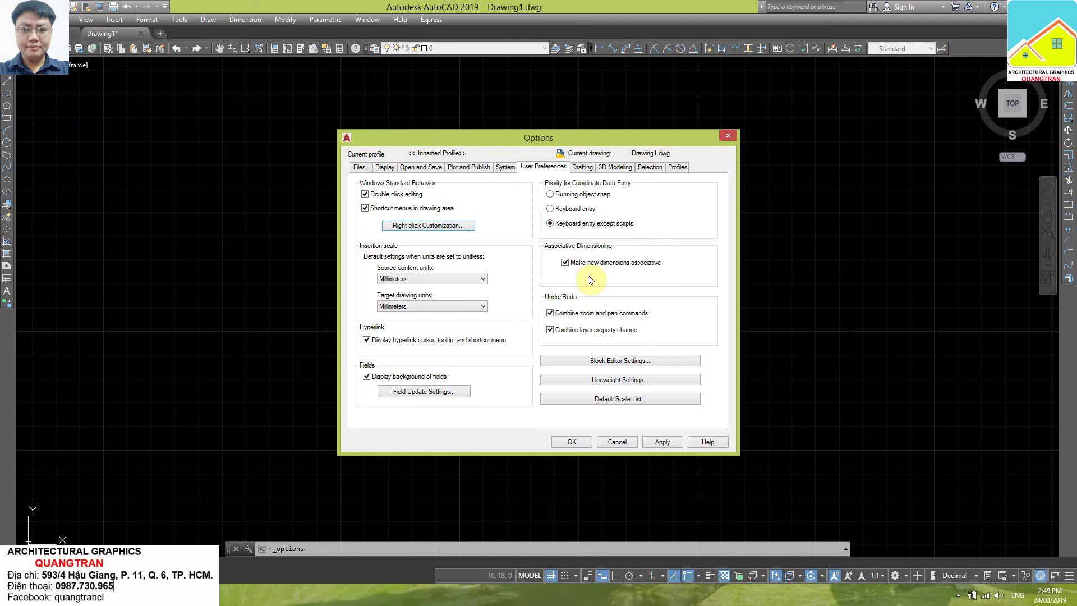
Enlarge the AutoSnap marker and aperture sizes in the Drafting settings
{"action": "left_click", "coordinate": [582, 167]}
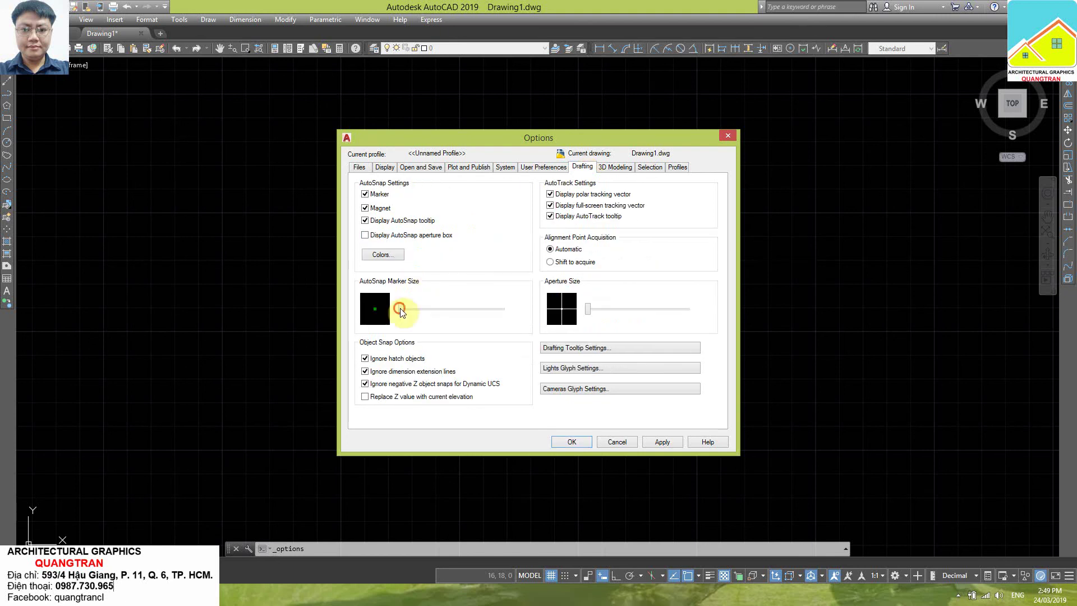
{"action": "left_click_drag", "start_coordinate": [435, 314], "coordinate": [443, 312]}
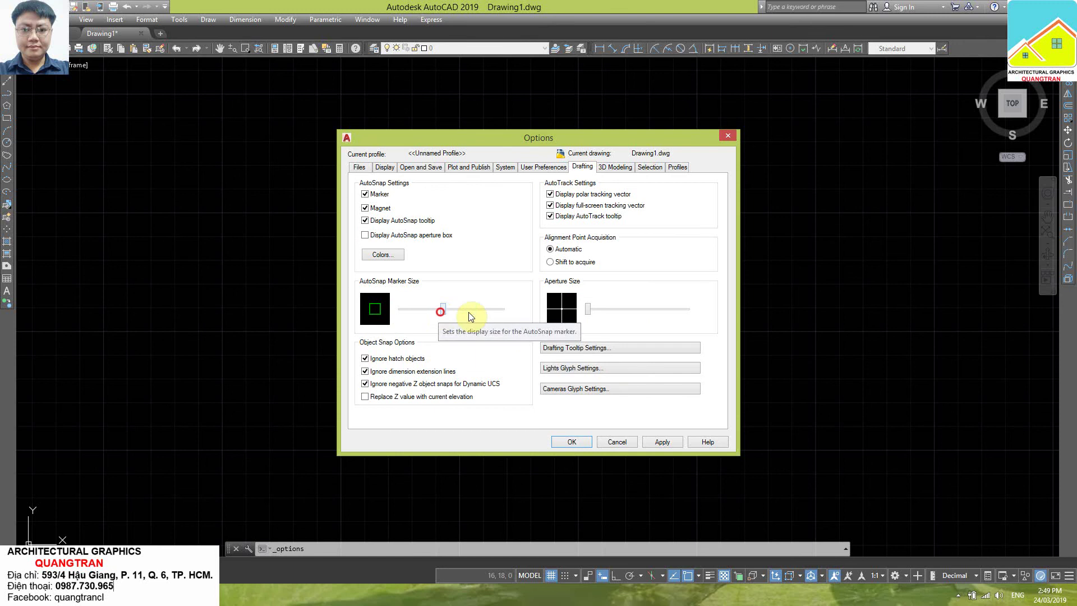
{"action": "left_click_drag", "start_coordinate": [617, 317], "coordinate": [635, 309]}
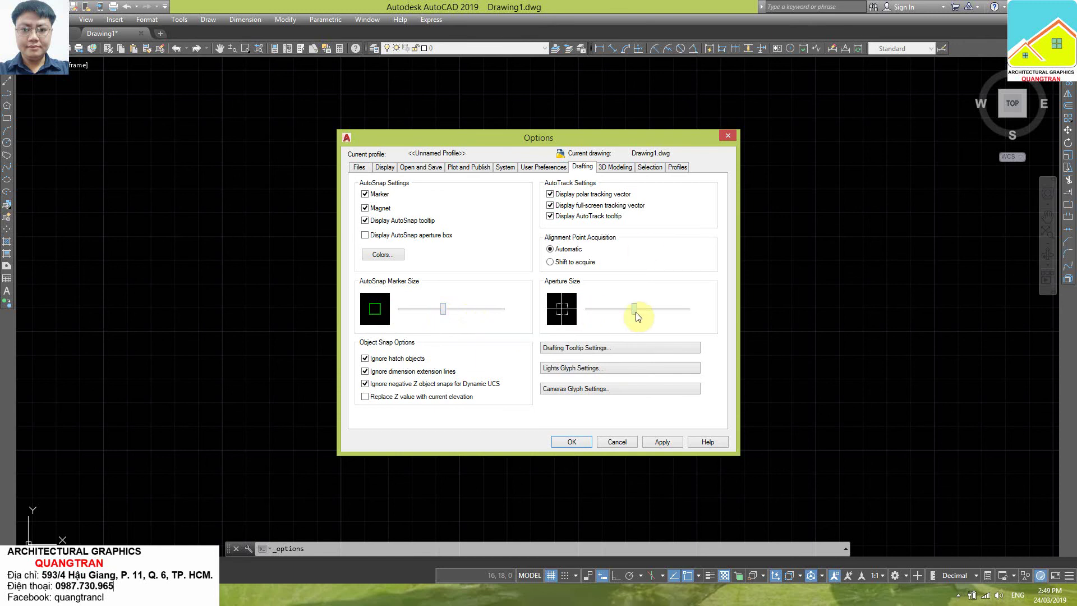
Enlarge the grip and pickbox sizes, then apply and confirm all Options
{"action": "left_click", "coordinate": [650, 167]}
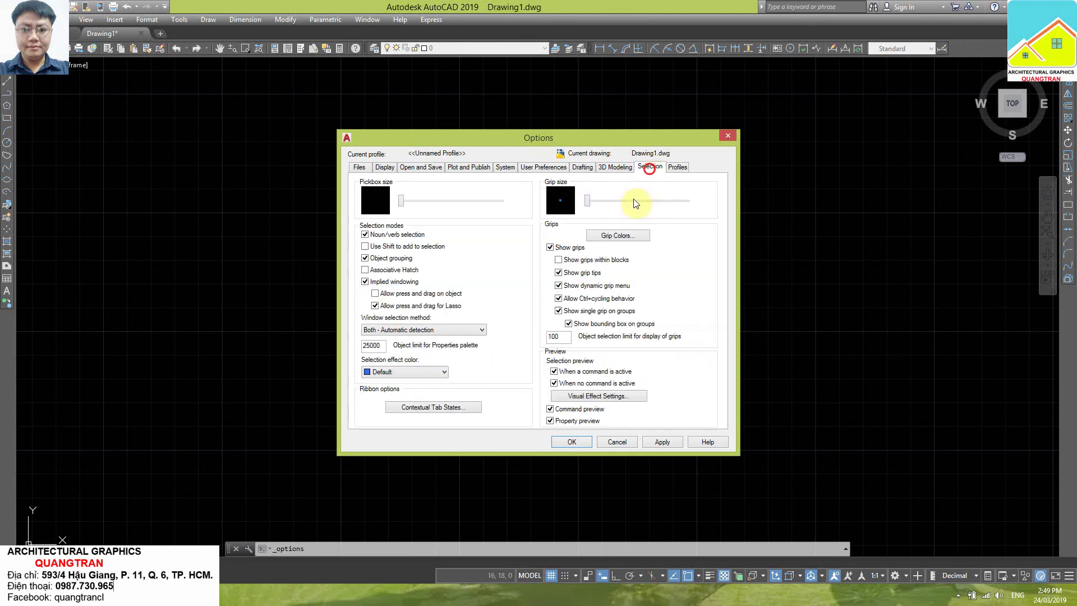
{"action": "left_click", "coordinate": [589, 201]}
{"action": "left_click_drag", "start_coordinate": [608, 208], "coordinate": [634, 203]}
{"action": "left_click_drag", "start_coordinate": [405, 201], "coordinate": [447, 216]}
{"action": "left_click", "coordinate": [659, 440]}
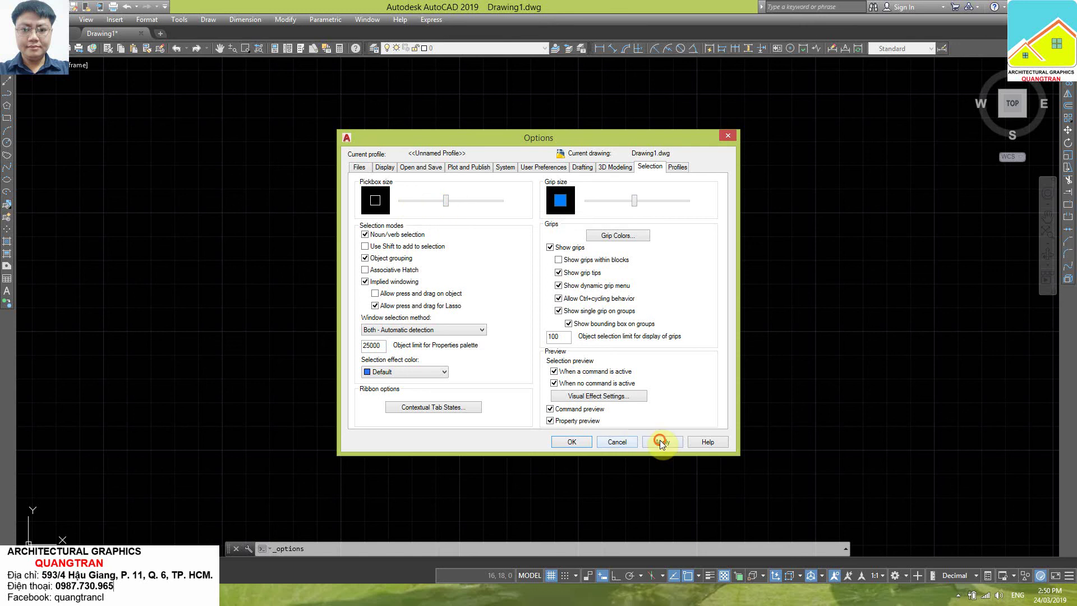
{"action": "left_click", "coordinate": [583, 443]}
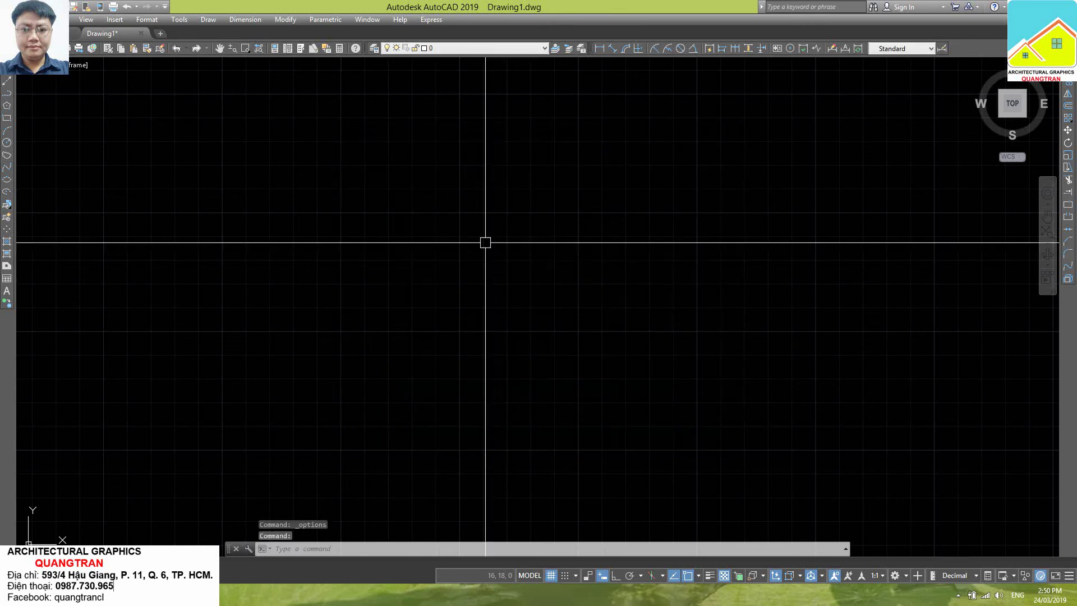
Switch back to the Word AUTOCAD BASIC 2019 lesson outline
{"action": "key", "text": "alt+Tab"}
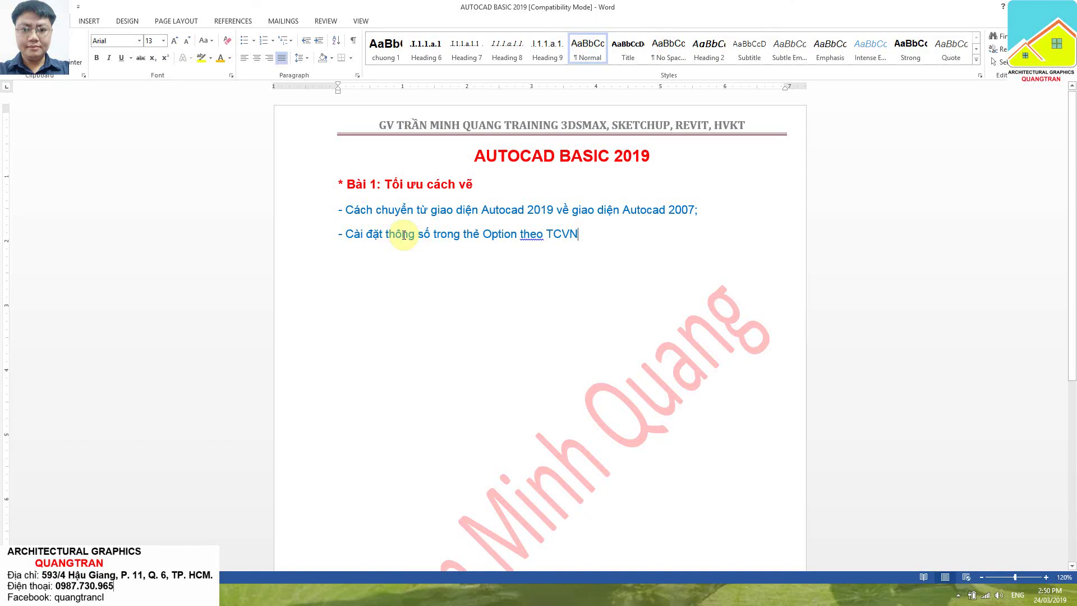